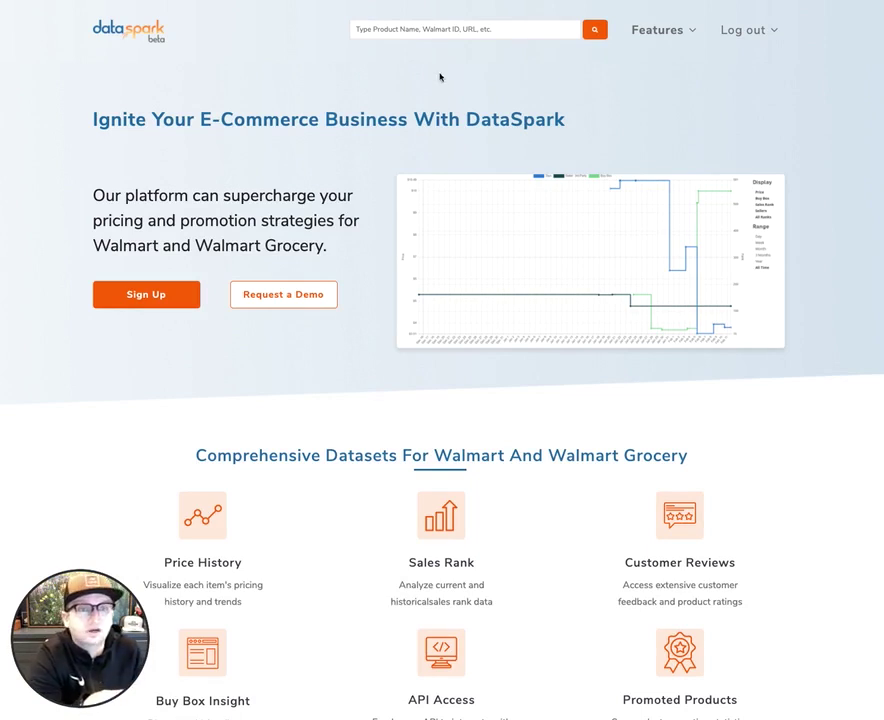
Activate the empty product search box at the top of the DataSpark home page
left_click(390, 29)
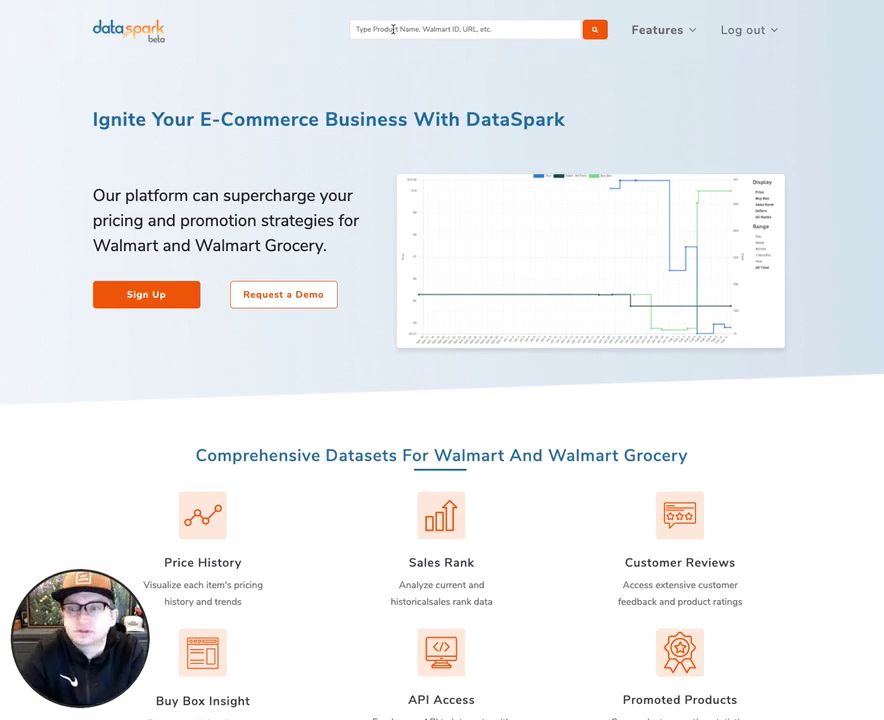
Search DataSpark for 'Pokemon Cards' and review the listed results and their price histories
type("Pokemon Cards")
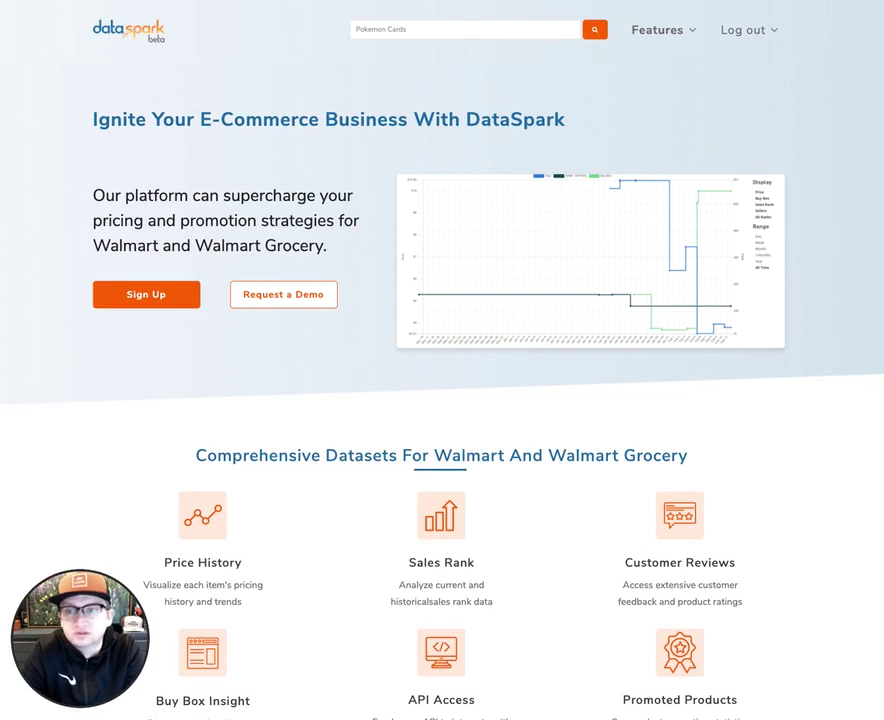
key("Return")
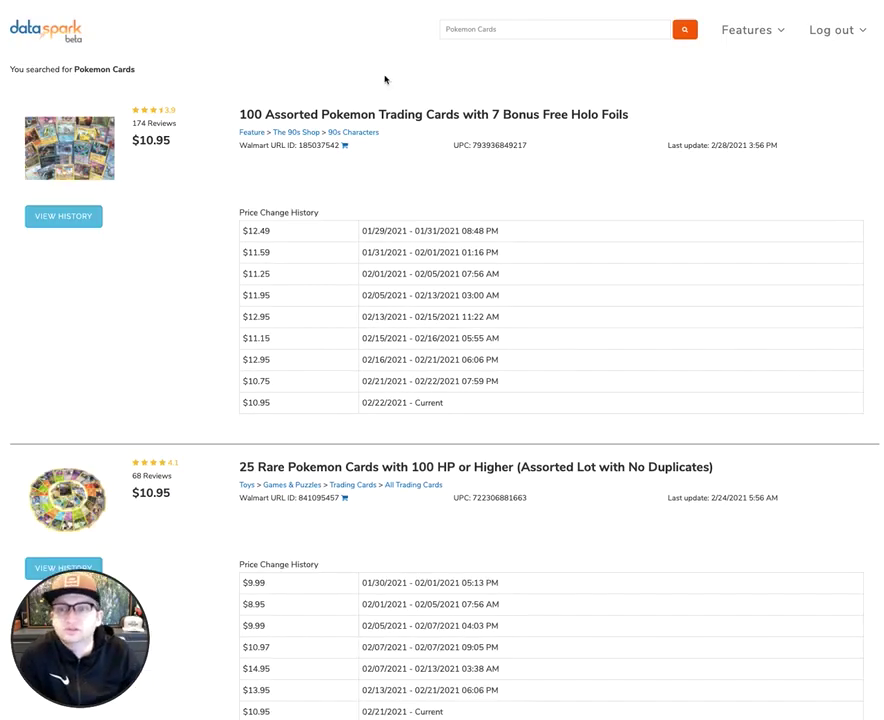
scroll(224, 260, "down", 2)
scroll(225, 260, "down", 3)
scroll(225, 261, "up", 4)
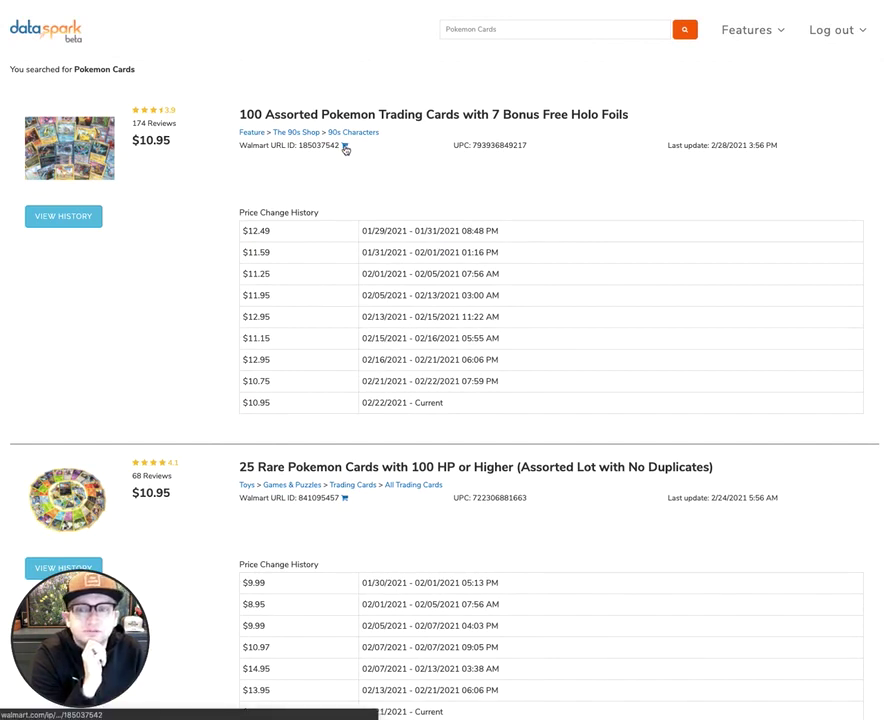
Open the history page of the first result, 100 Assorted Pokemon Trading Cards
left_click(72, 220)
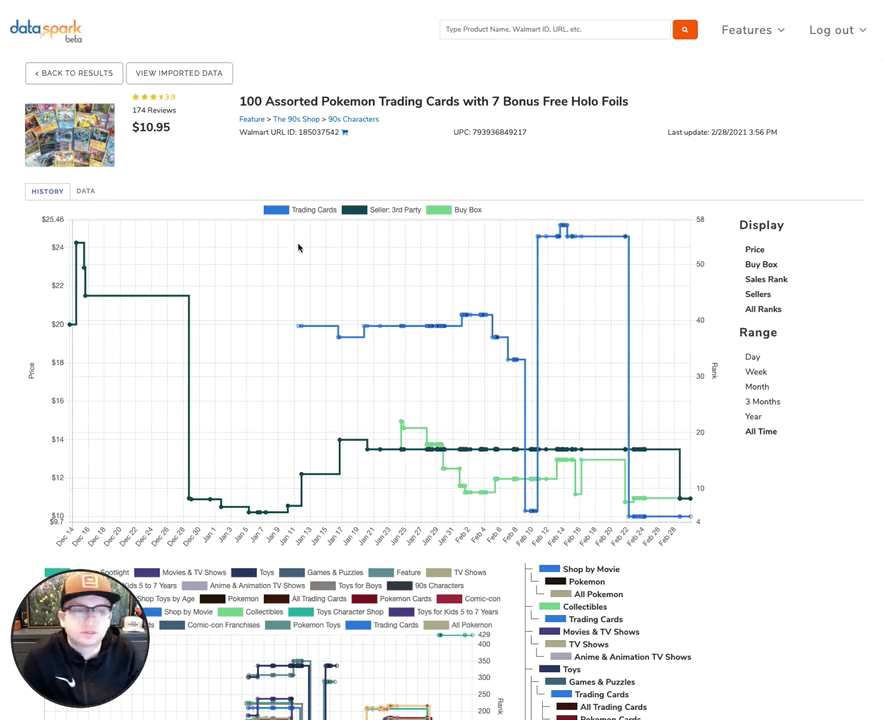
scroll(604, 302, "down", 1)
scroll(604, 302, "up", 1)
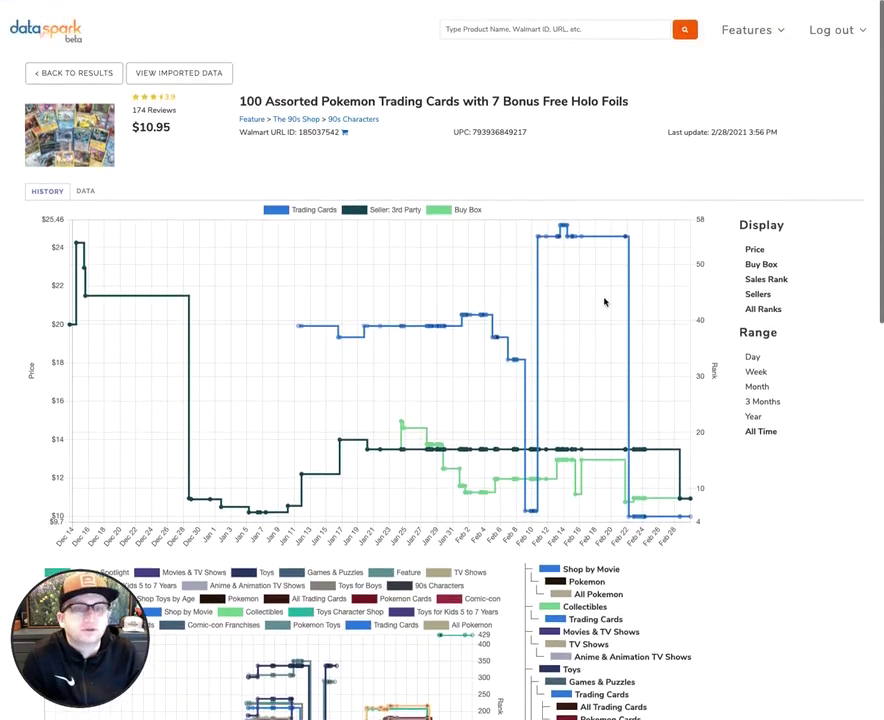
scroll(604, 302, "down", 1)
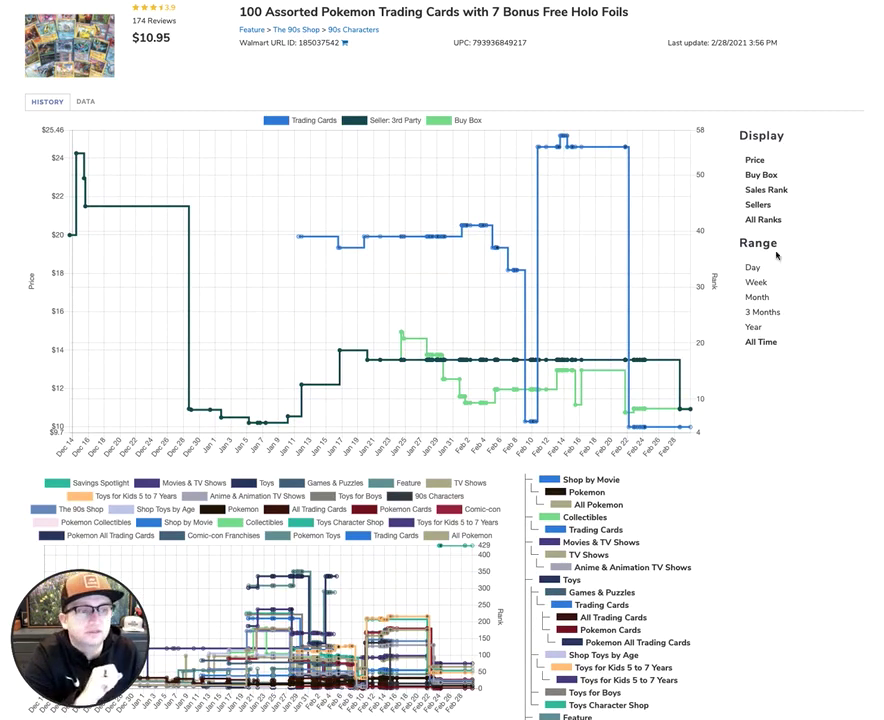
Hide the all-ranks, sales rank and other chart series, briefly showing then hiding Price
left_click(764, 220)
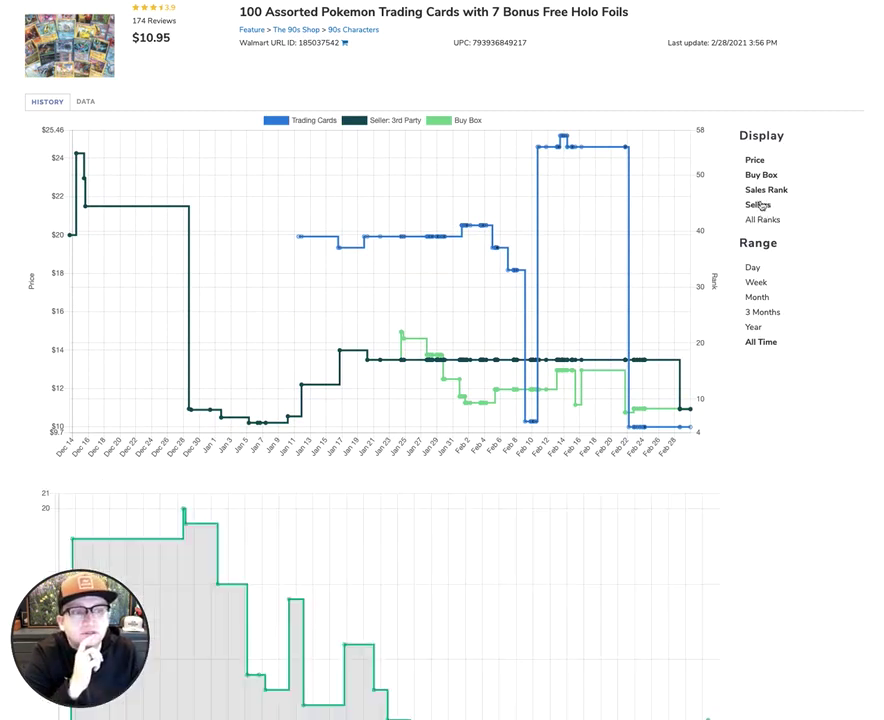
left_click(752, 190)
left_click(757, 173)
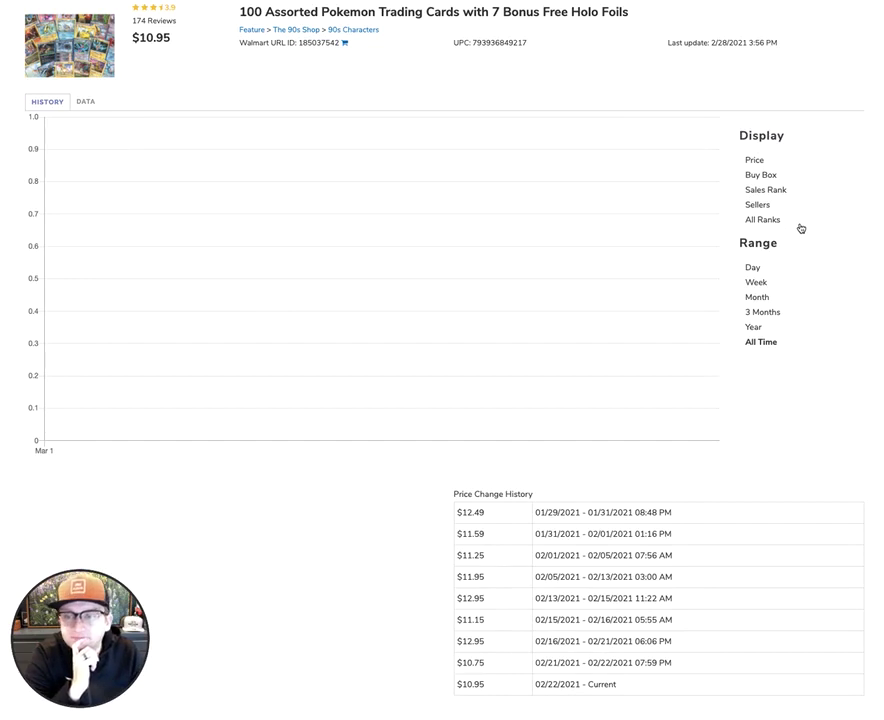
left_click(756, 161)
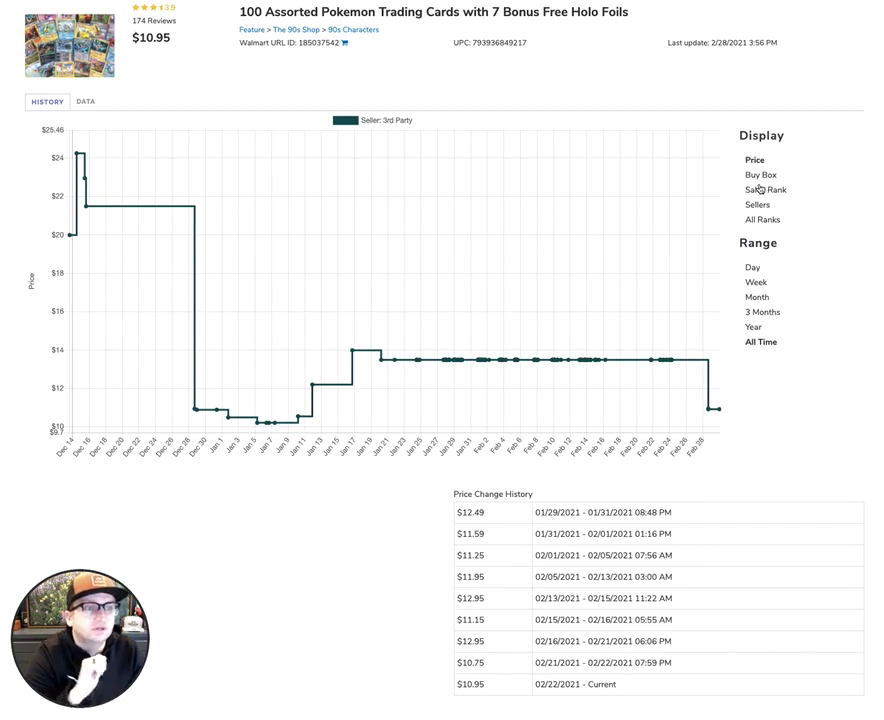
left_click(757, 165)
Show the sellers chart, then replace it with the Buy Box price history alone
left_click(758, 205)
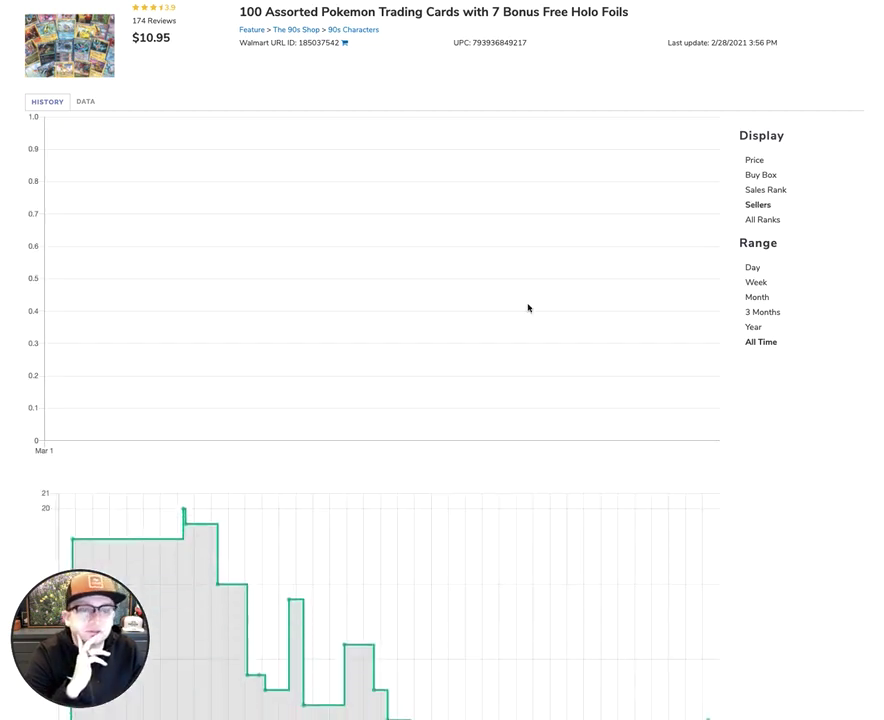
scroll(515, 296, "down", 5)
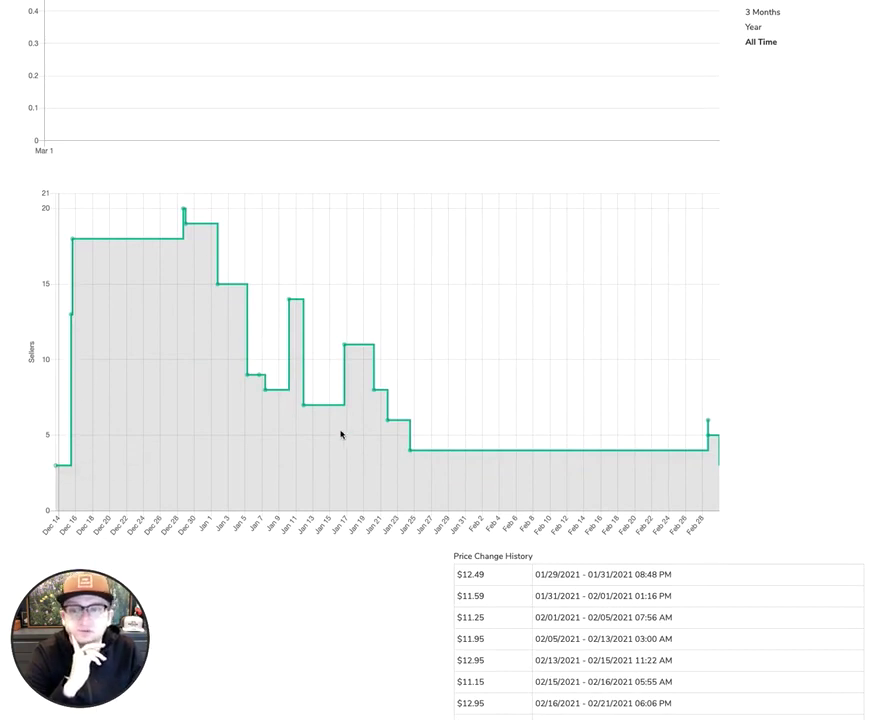
scroll(385, 436, "up", 5)
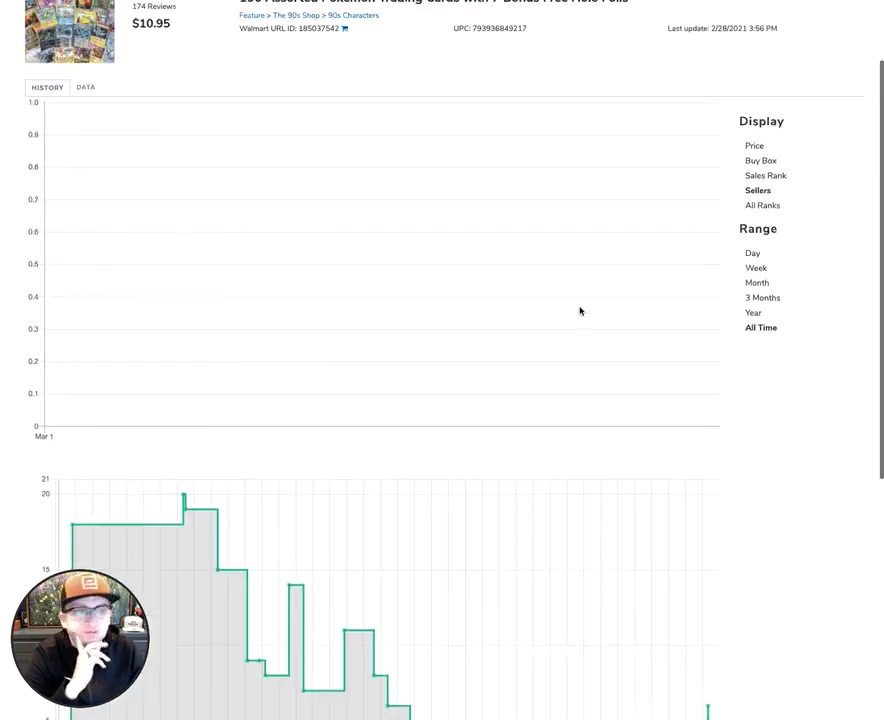
left_click(770, 297)
left_click(760, 262)
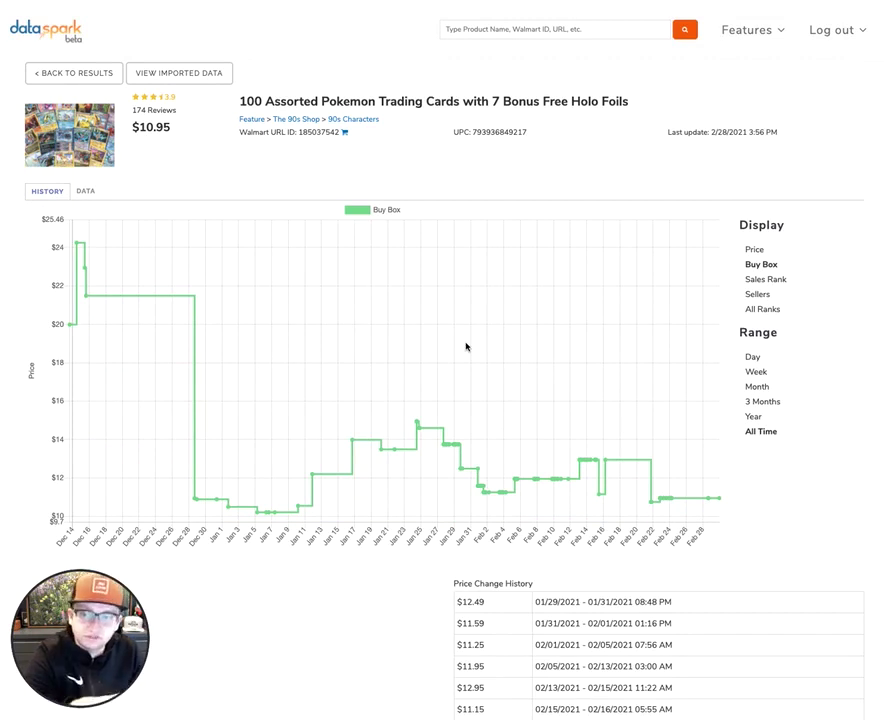
left_click(84, 192)
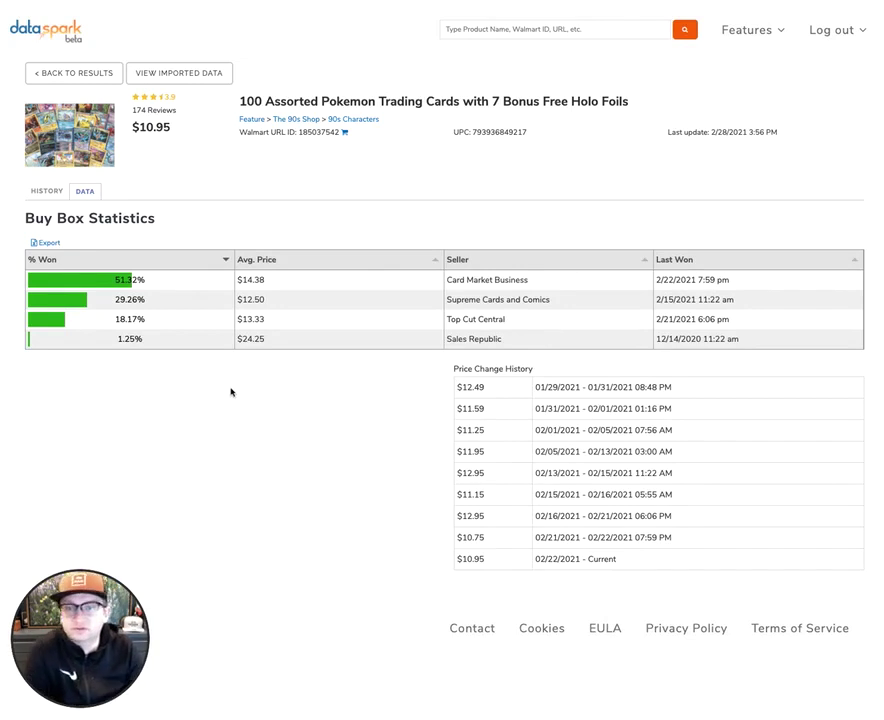
left_click(49, 192)
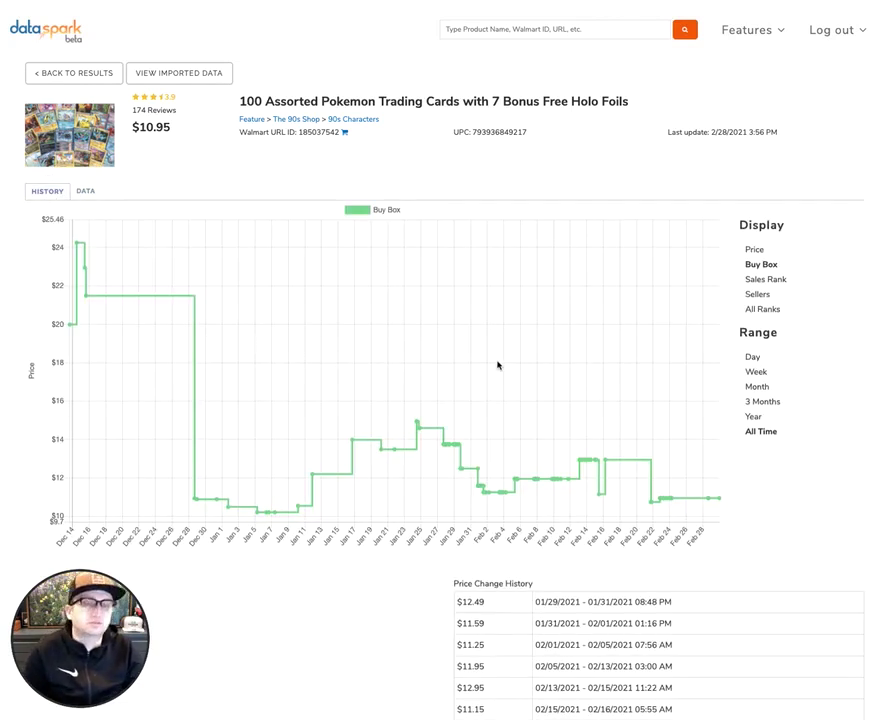
scroll(498, 365, "down", 1)
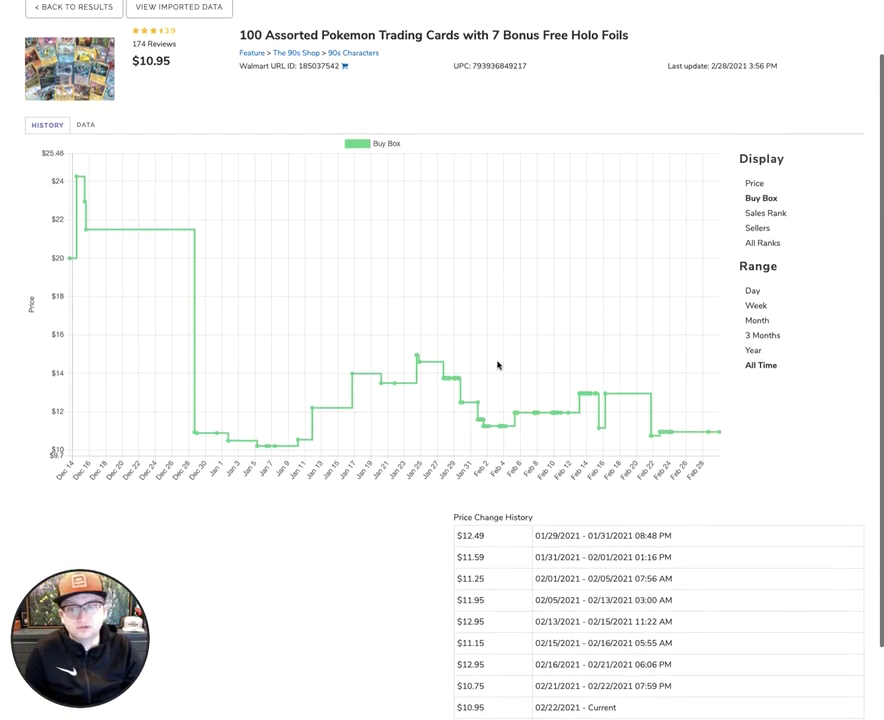
Show the Sales Rank history and add the All Ranks category chart with its category tree
left_click(765, 213)
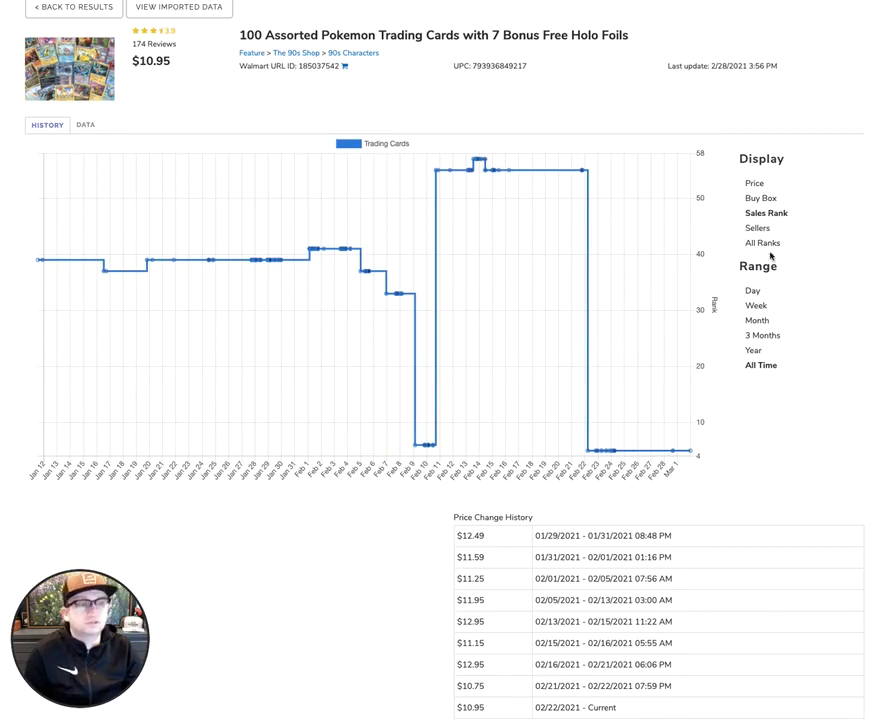
left_click(766, 245)
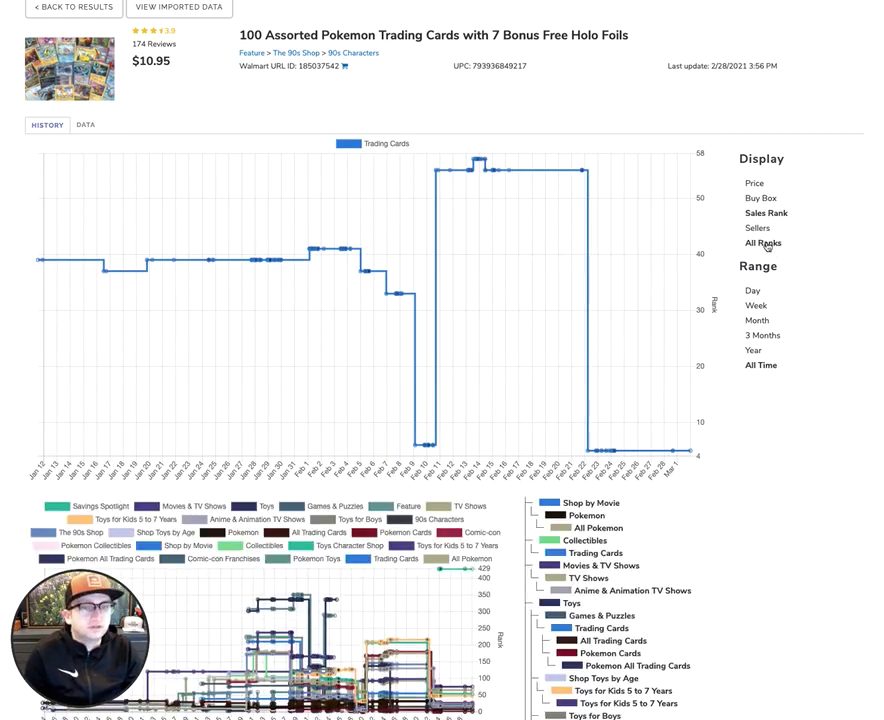
scroll(767, 246, "down", 3)
scroll(767, 246, "down", 1)
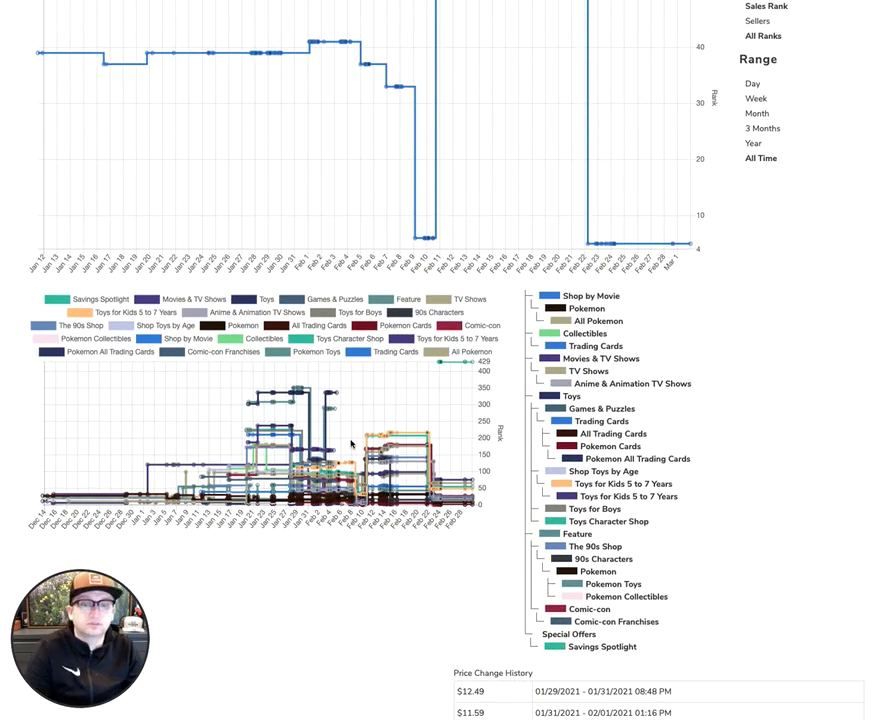
mouse_move(333, 398)
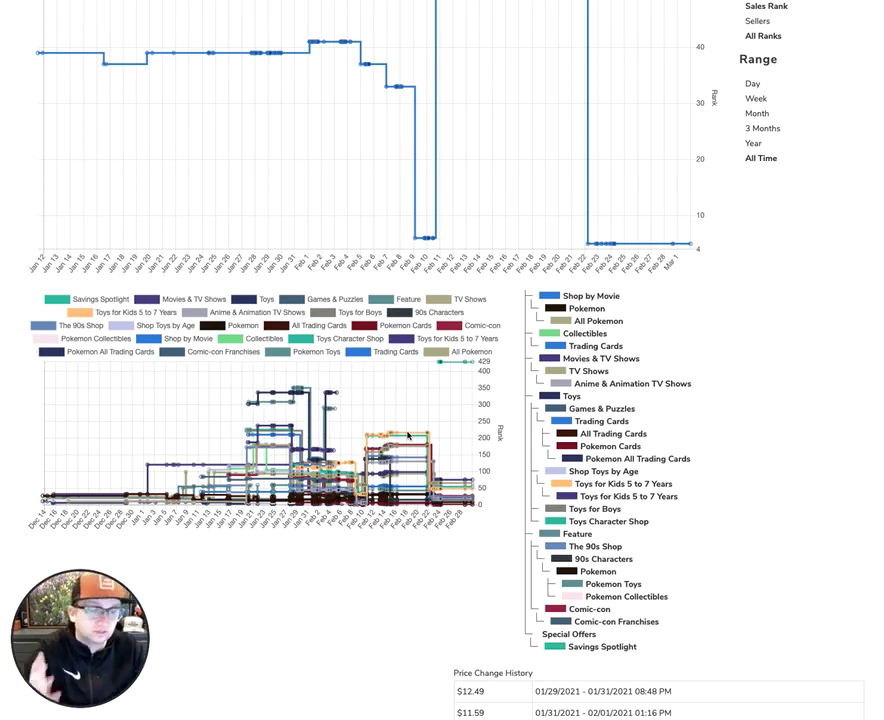
Hide the Feature, Toys for Boys, Pokemon Cards, Collectibles, Pokemon and four other category series
left_click(400, 299)
left_click(405, 325)
left_click(345, 338)
left_click(358, 312)
left_click(276, 328)
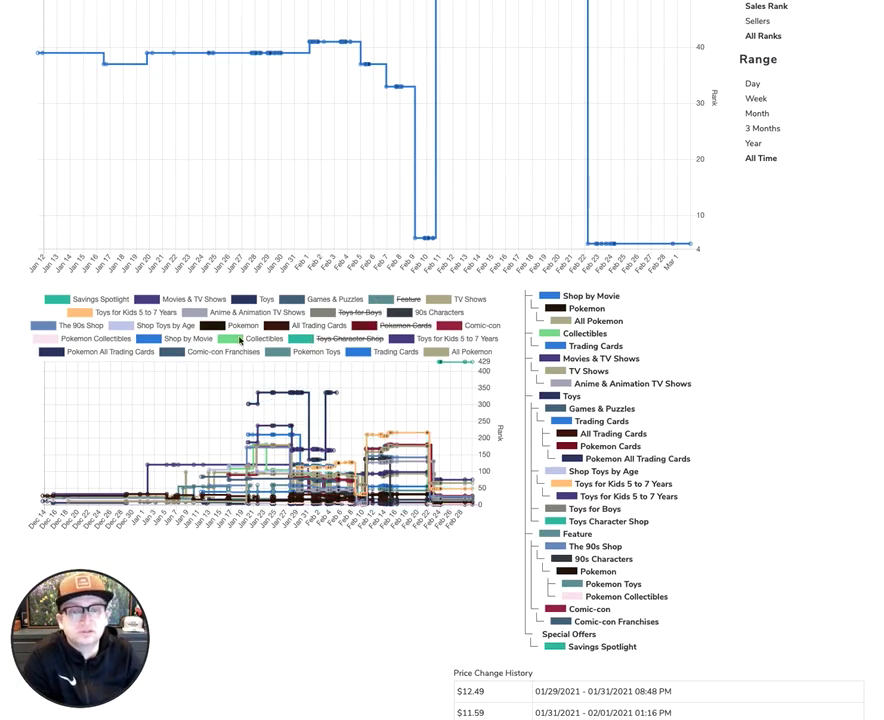
left_click(250, 338)
left_click(175, 339)
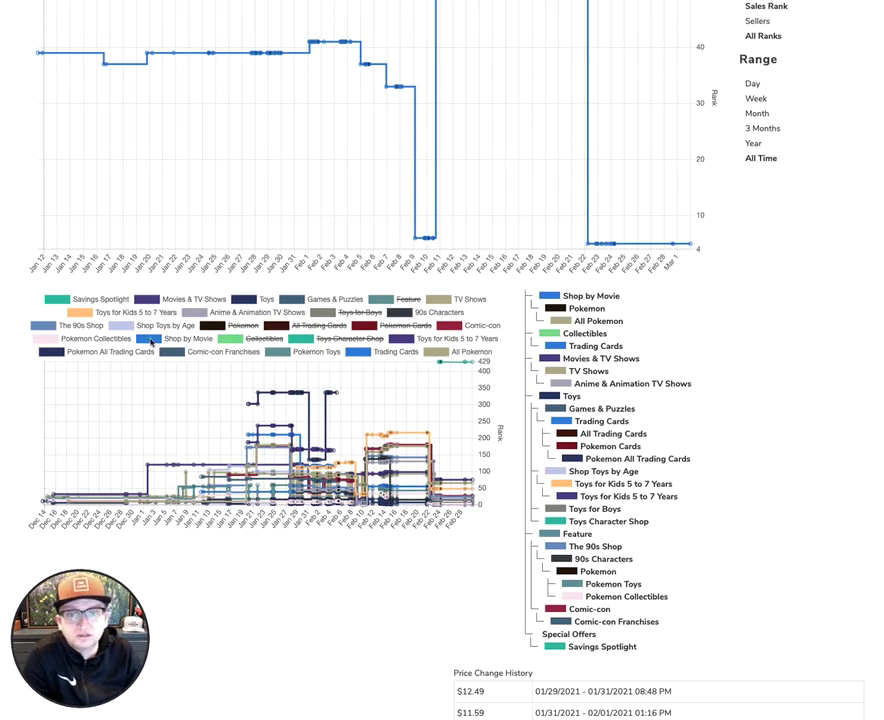
left_click(243, 325)
left_click(165, 325)
Hide Pokemon Collectibles, Comic-con, Trading Cards, TV Shows, Games & Puzzles and three more series
left_click(55, 343)
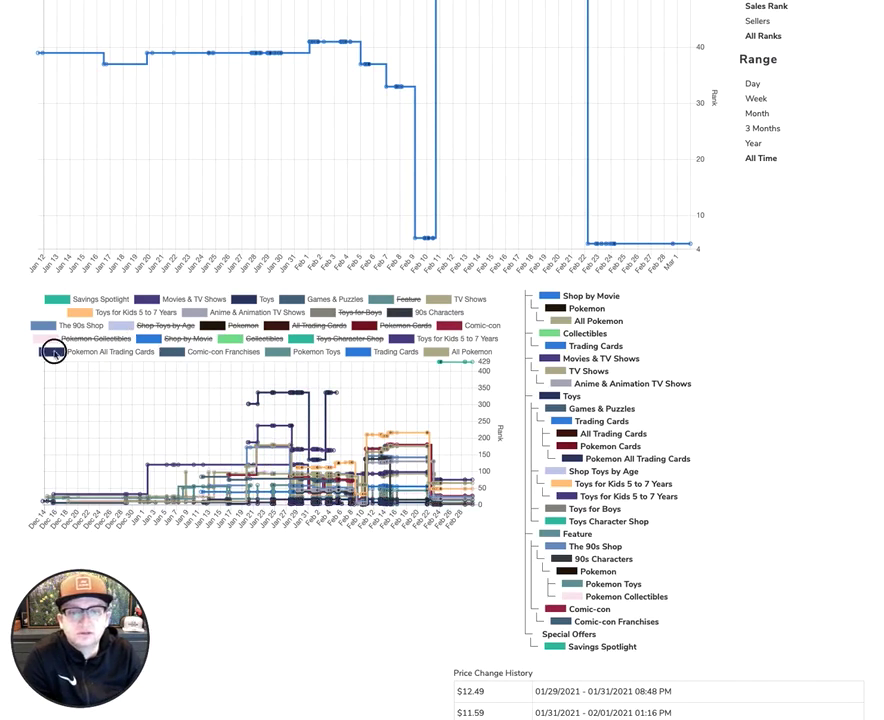
left_click(55, 352)
left_click(222, 352)
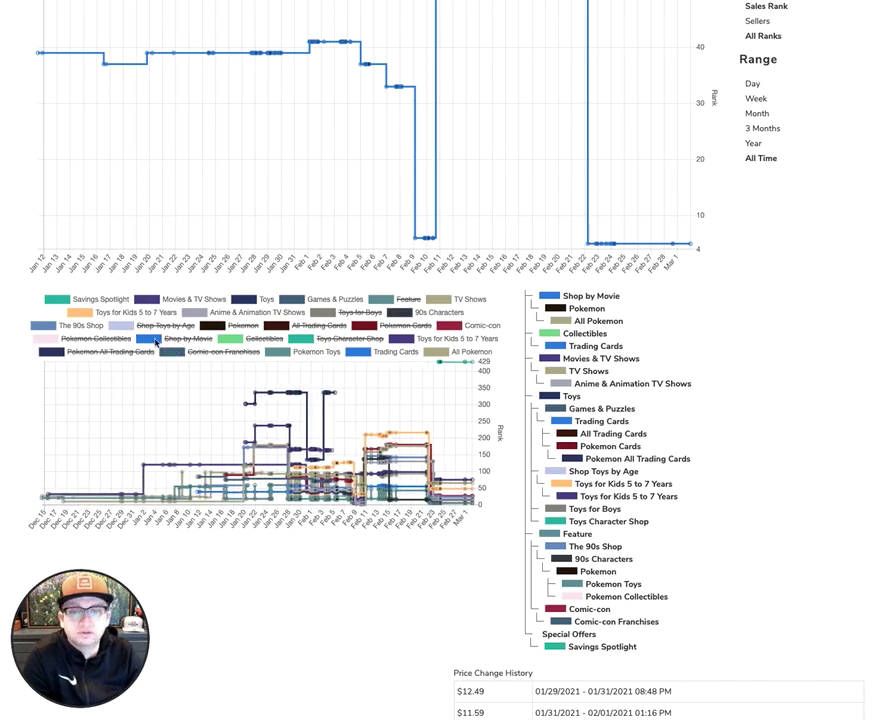
left_click(282, 352)
left_click(390, 352)
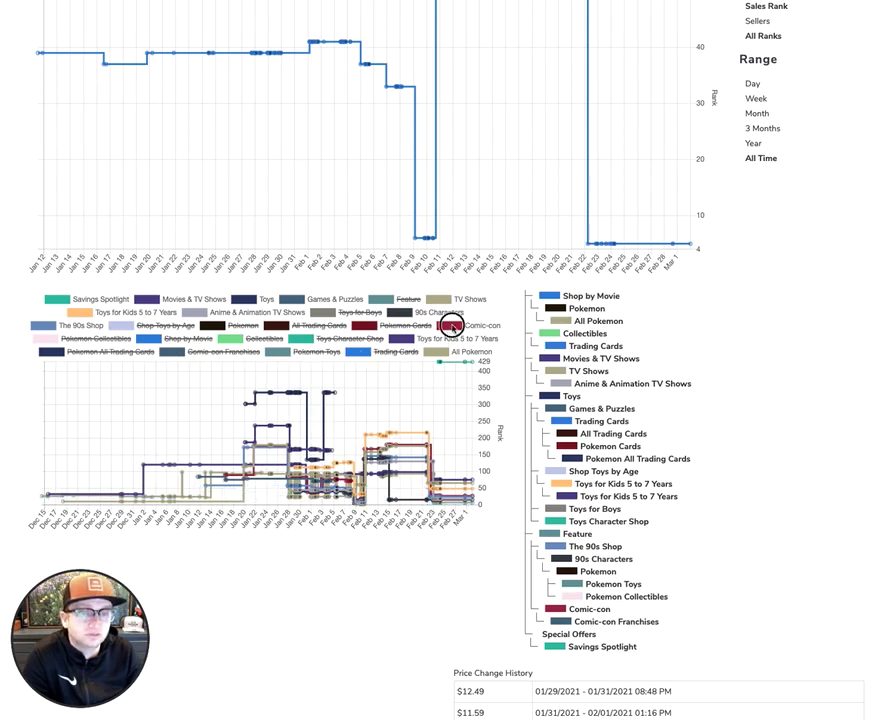
left_click(452, 326)
left_click(444, 299)
left_click(287, 300)
scroll(641, 510, "up", 3)
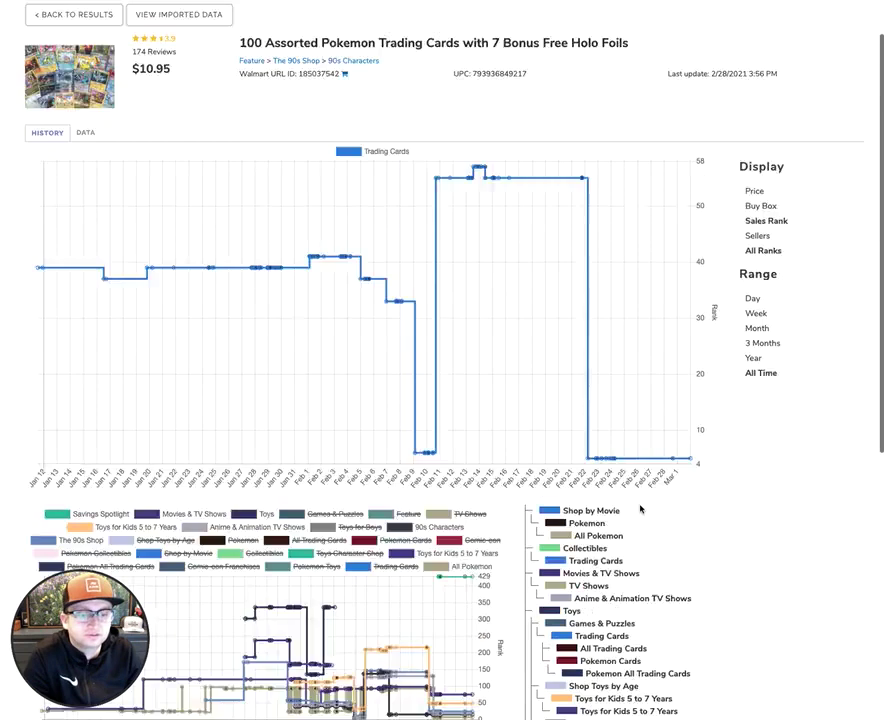